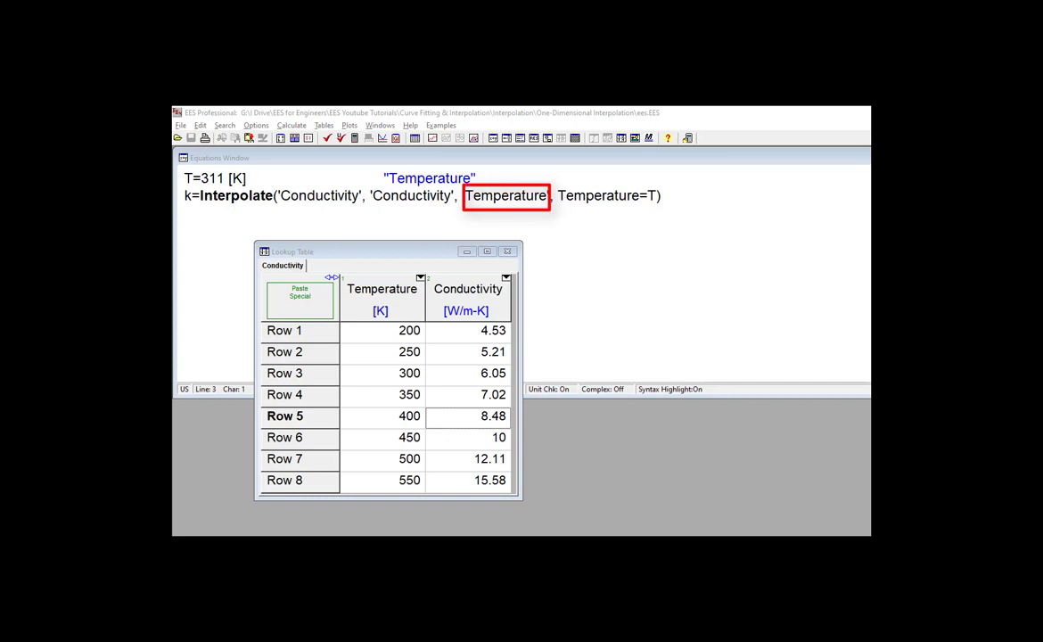
Solve to get k = 6.24 W/m-K at T = 311 K, then bring the Conductivity table forward
{"action": "left_click", "coordinate": [692, 329]}
{"action": "key", "text": "F2"}
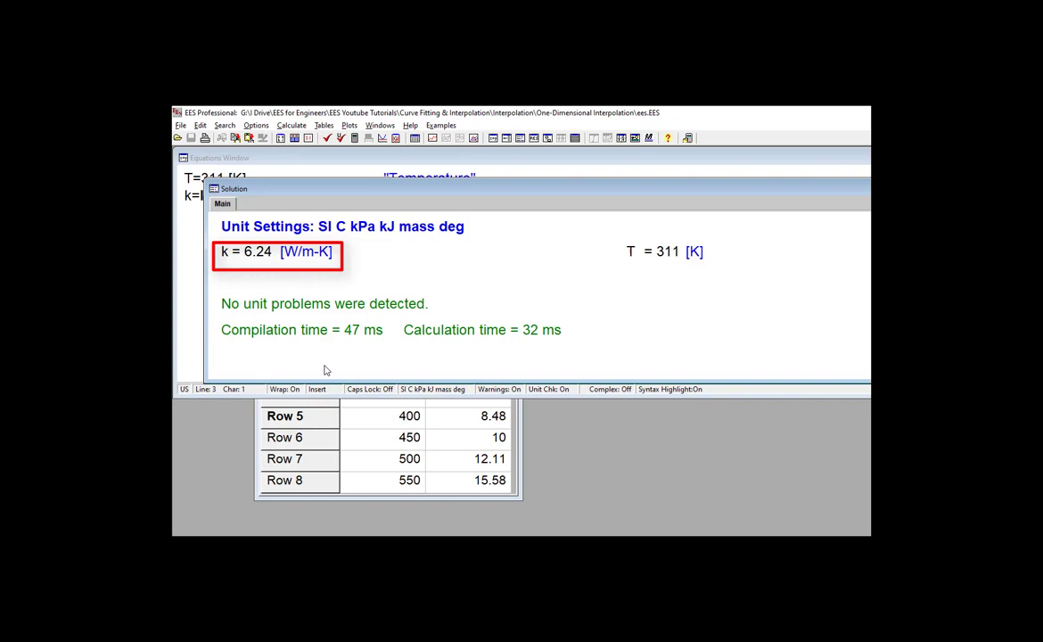
{"action": "left_click", "coordinate": [369, 433]}
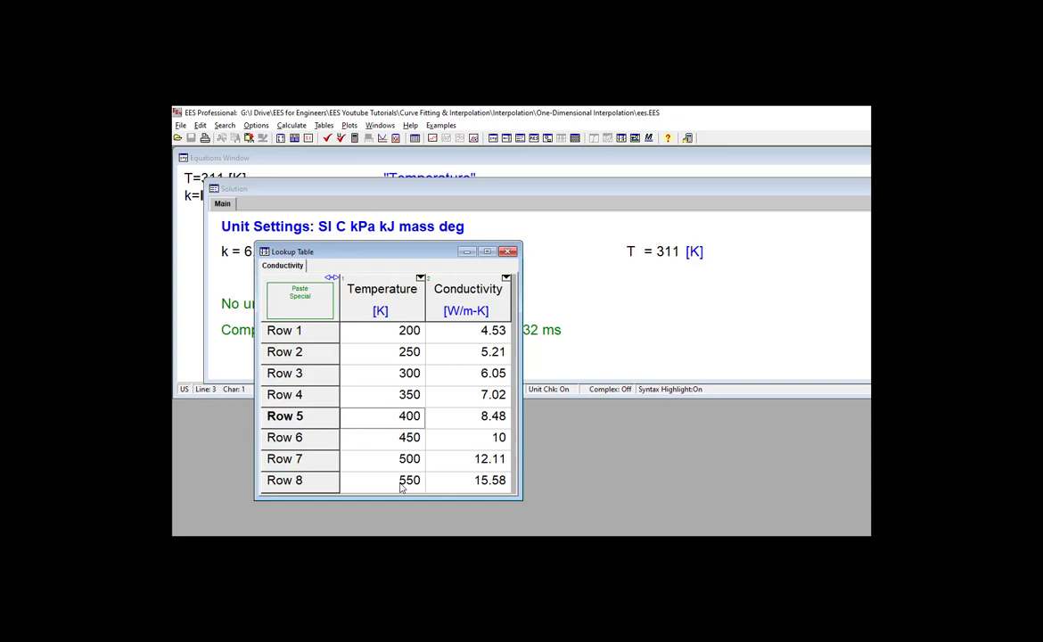
Check that the Conductivity table's lowest listed temperature is 200 K
{"action": "left_click", "coordinate": [199, 266]}
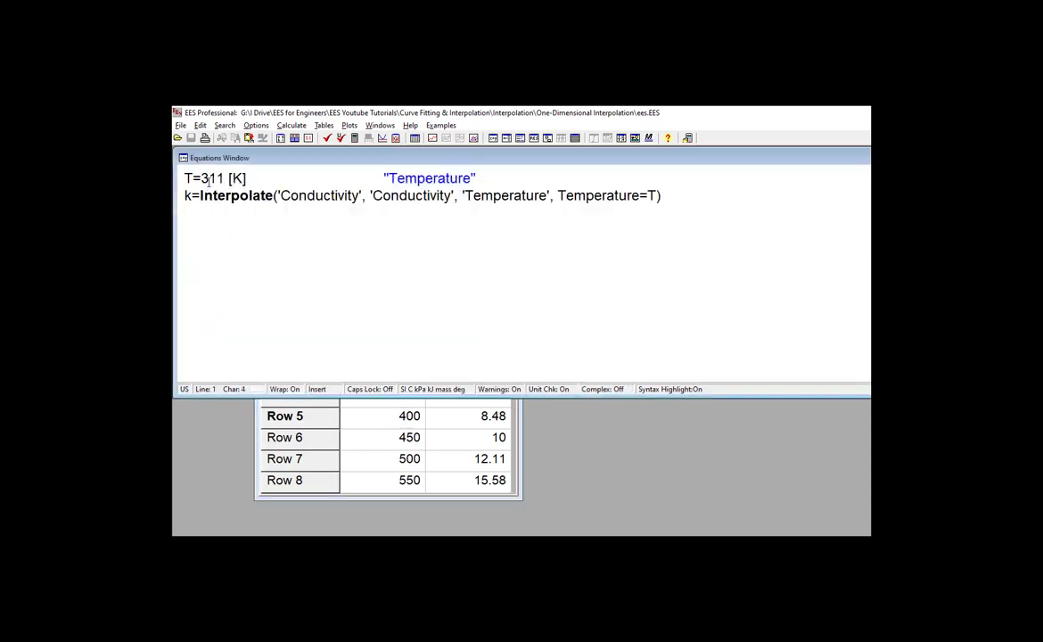
{"action": "left_click", "coordinate": [363, 420]}
{"action": "left_click", "coordinate": [381, 339]}
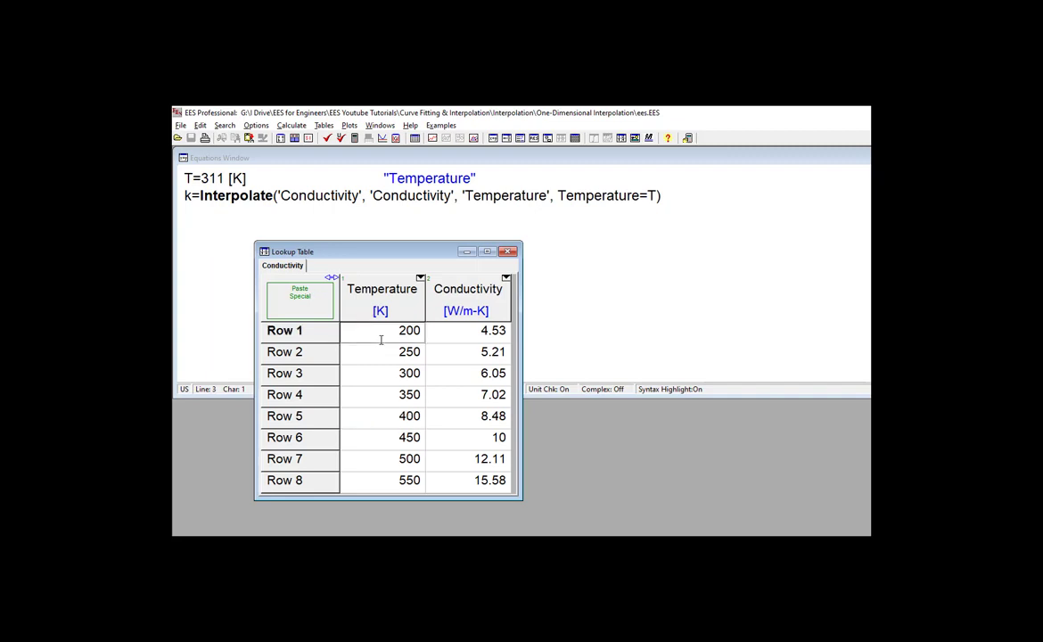
Change T from 311 to 150 K and re-solve, giving k = 4.04 W/m-K
{"action": "double_click", "coordinate": [205, 177]}
{"action": "type", "text": "150"}
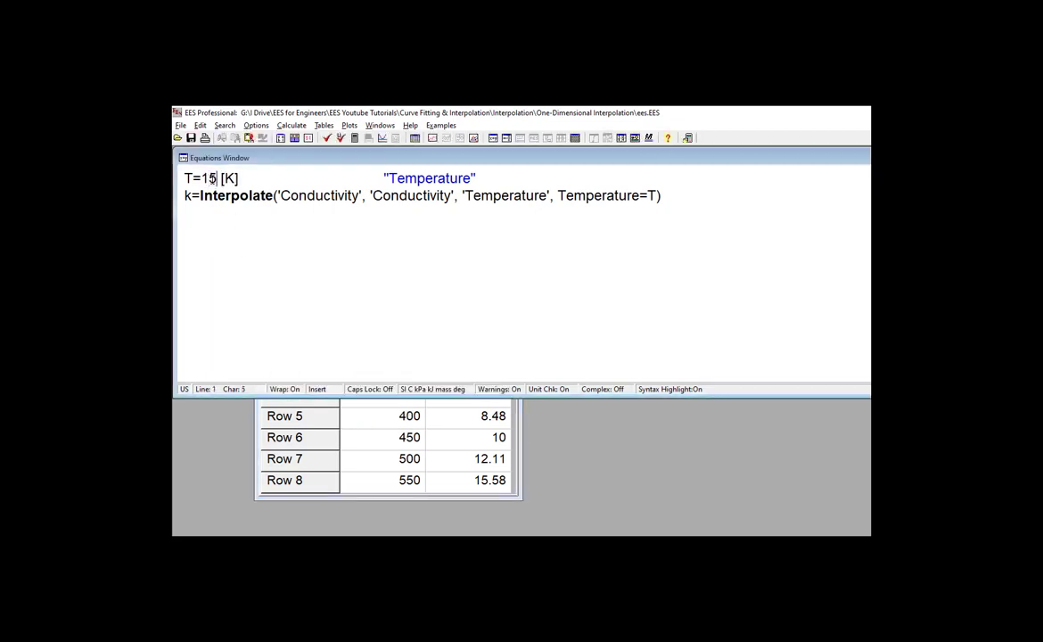
{"action": "left_click", "coordinate": [288, 206]}
{"action": "key", "text": "F2"}
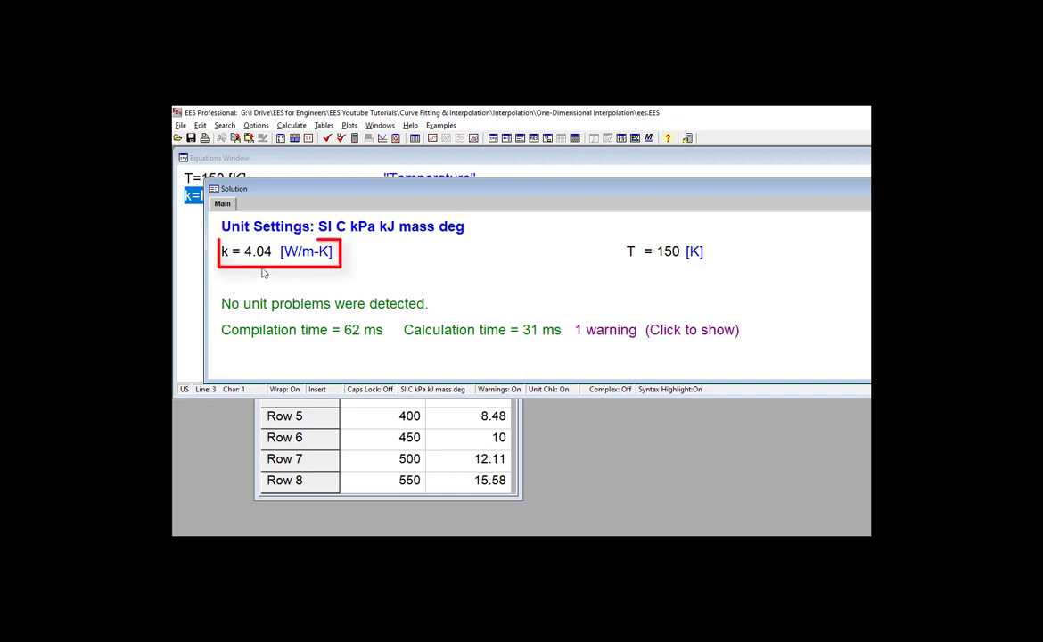
{"action": "left_click", "coordinate": [199, 258]}
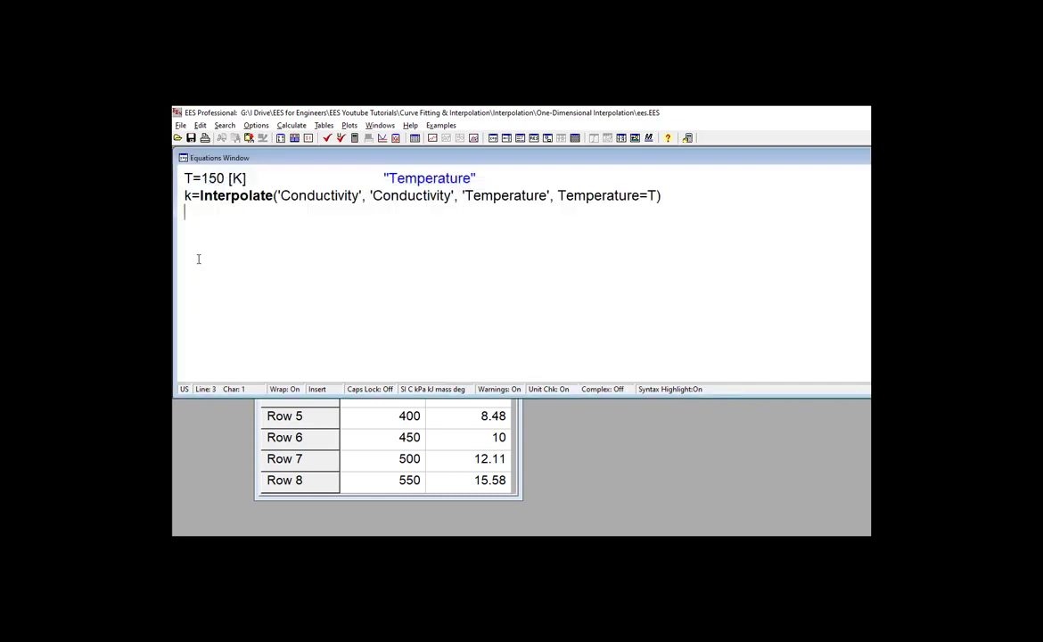
Read and dismiss the 150 K out-of-range warning, then check Display warning messages in Preferences
{"action": "key", "text": "F2"}
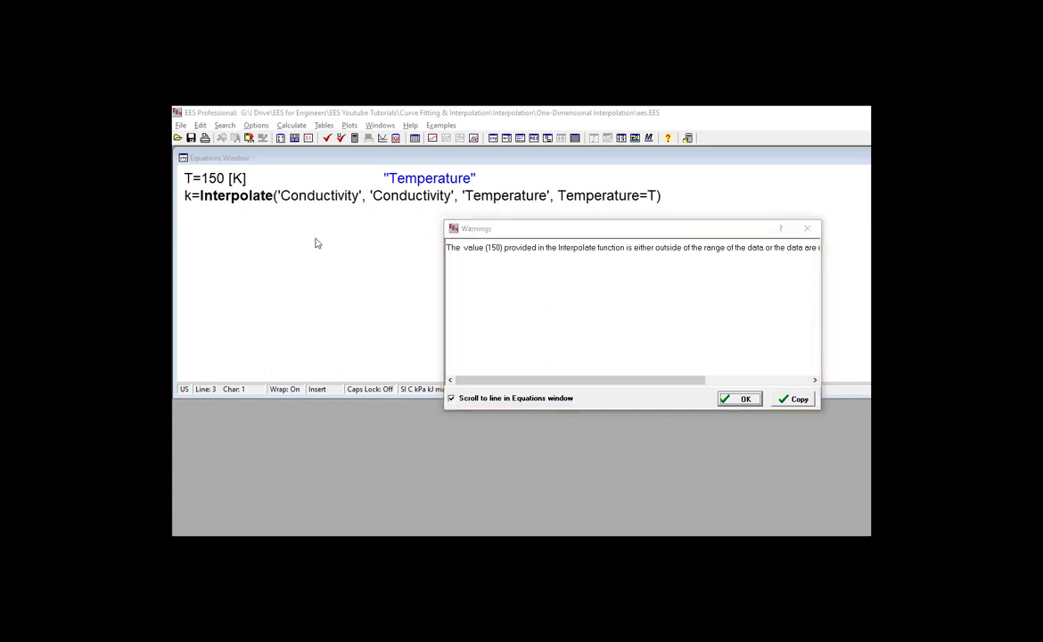
{"action": "left_click", "coordinate": [738, 402]}
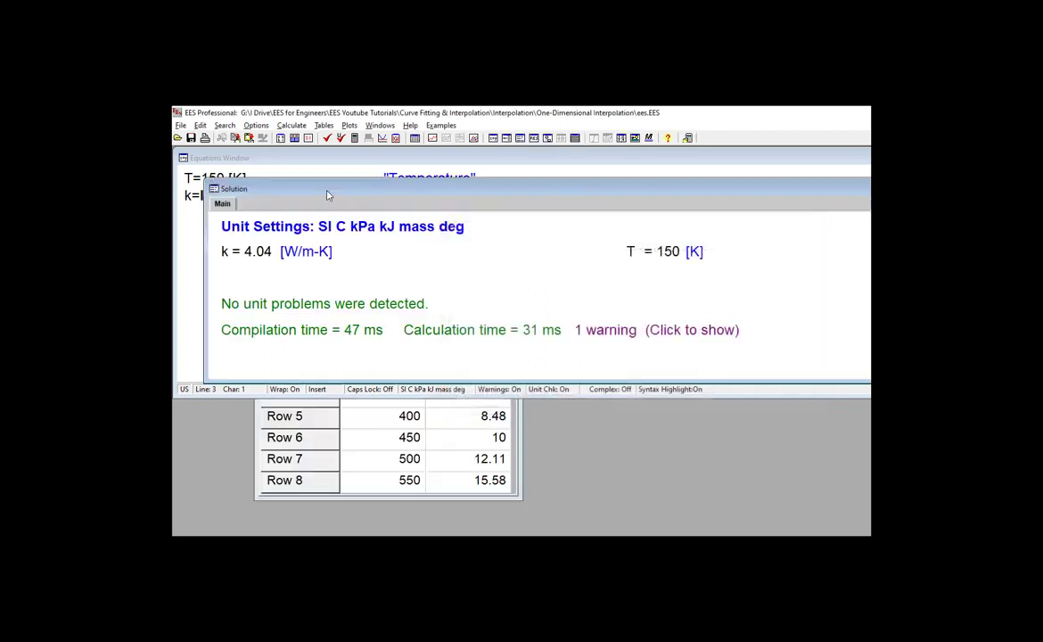
{"action": "left_click", "coordinate": [255, 125]}
{"action": "left_click", "coordinate": [300, 261]}
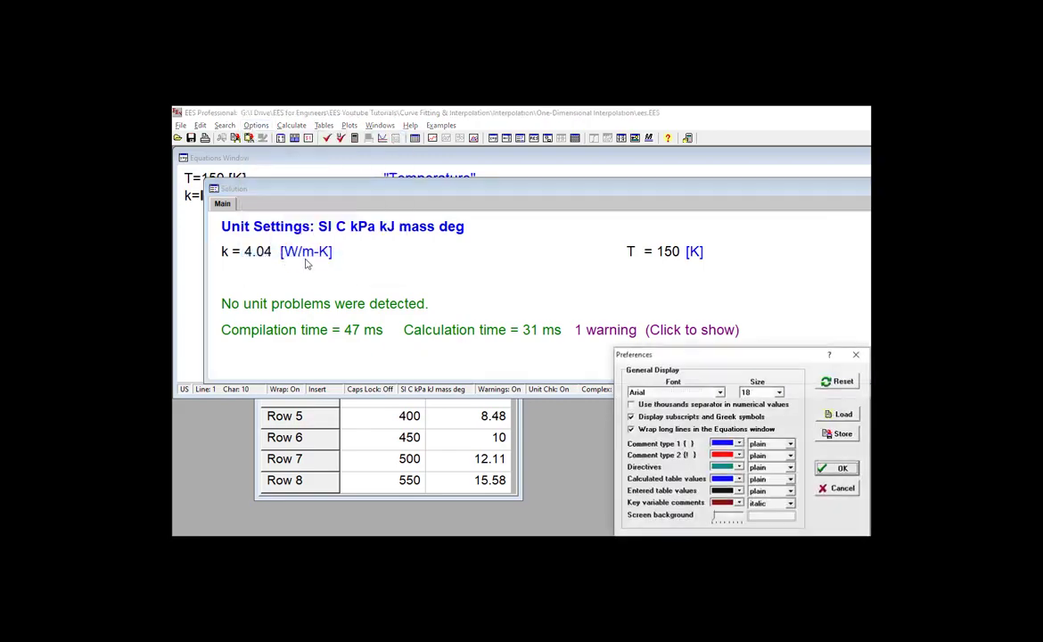
{"action": "left_click_drag", "start_coordinate": [743, 367], "coordinate": [436, 272]}
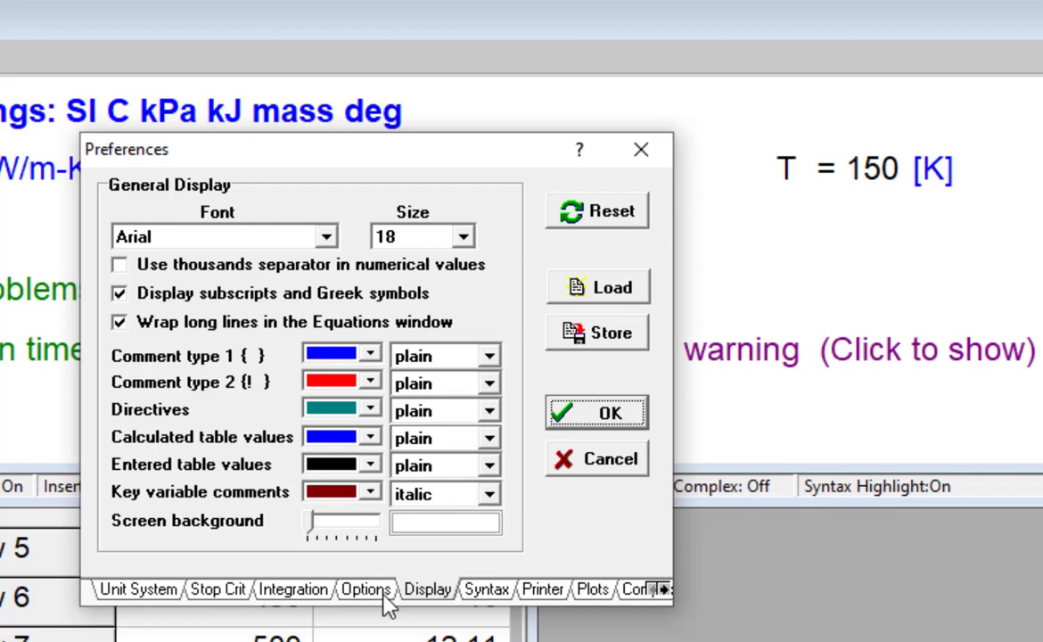
{"action": "left_click", "coordinate": [386, 594]}
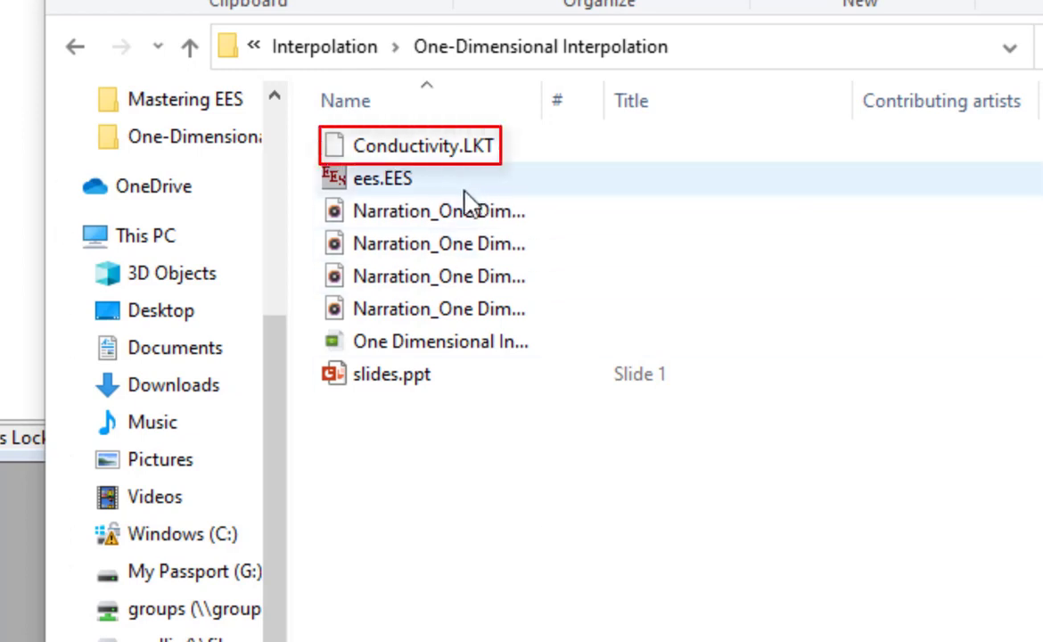
Use the Conductivity.lkt file as the Interpolate table and solve, getting k = 6.24 W/m-K
{"action": "left_click", "coordinate": [539, 155]}
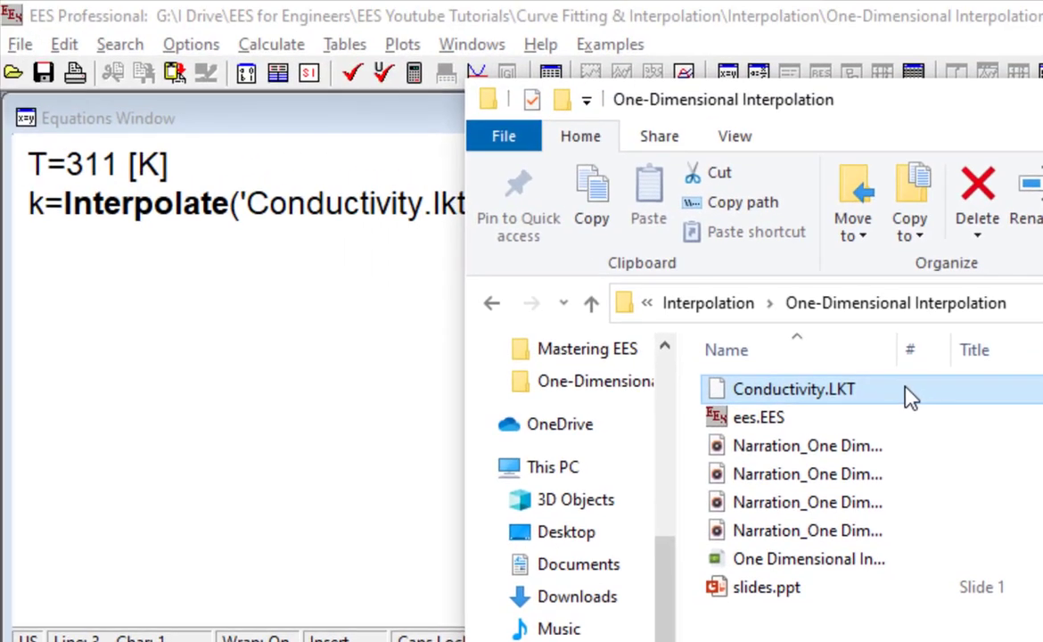
{"action": "left_click_drag", "start_coordinate": [980, 118], "coordinate": [861, 322]}
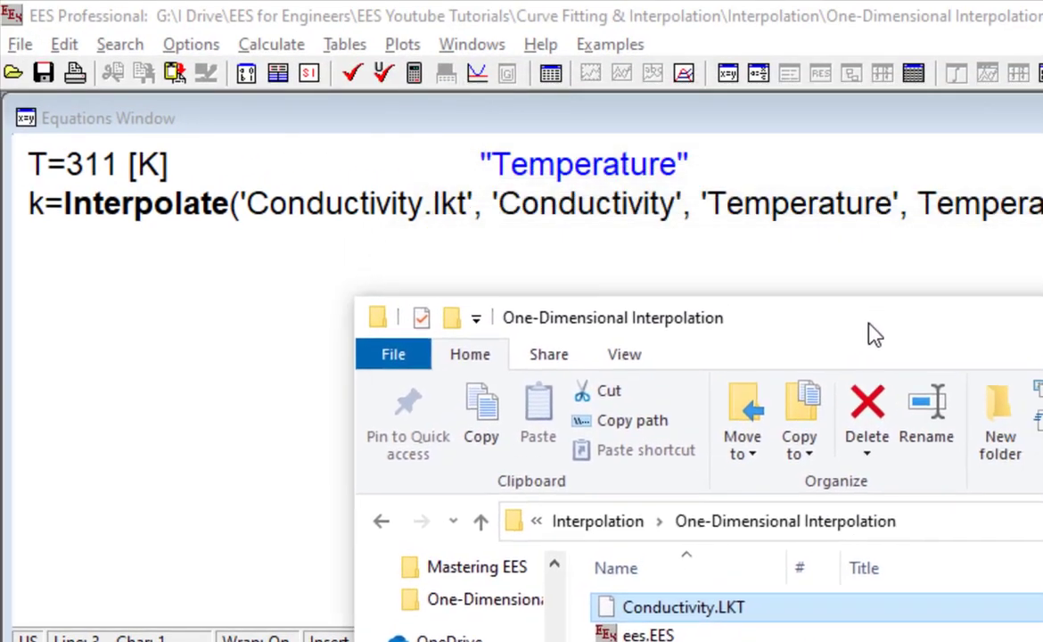
{"action": "left_click", "coordinate": [88, 171]}
{"action": "left_click", "coordinate": [515, 210]}
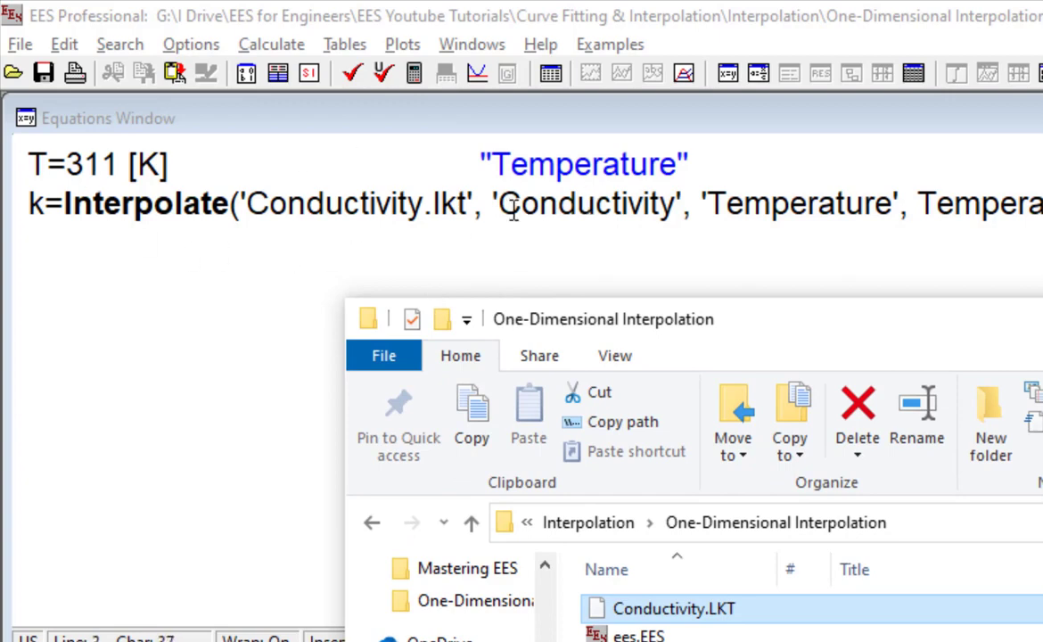
{"action": "left_click", "coordinate": [525, 249]}
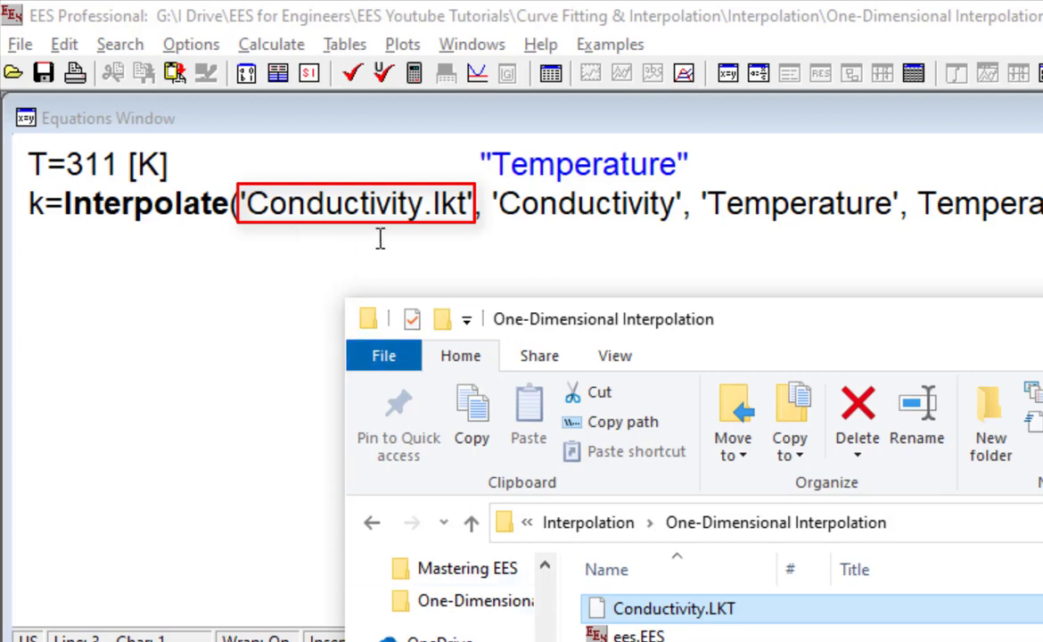
{"action": "left_click", "coordinate": [451, 254]}
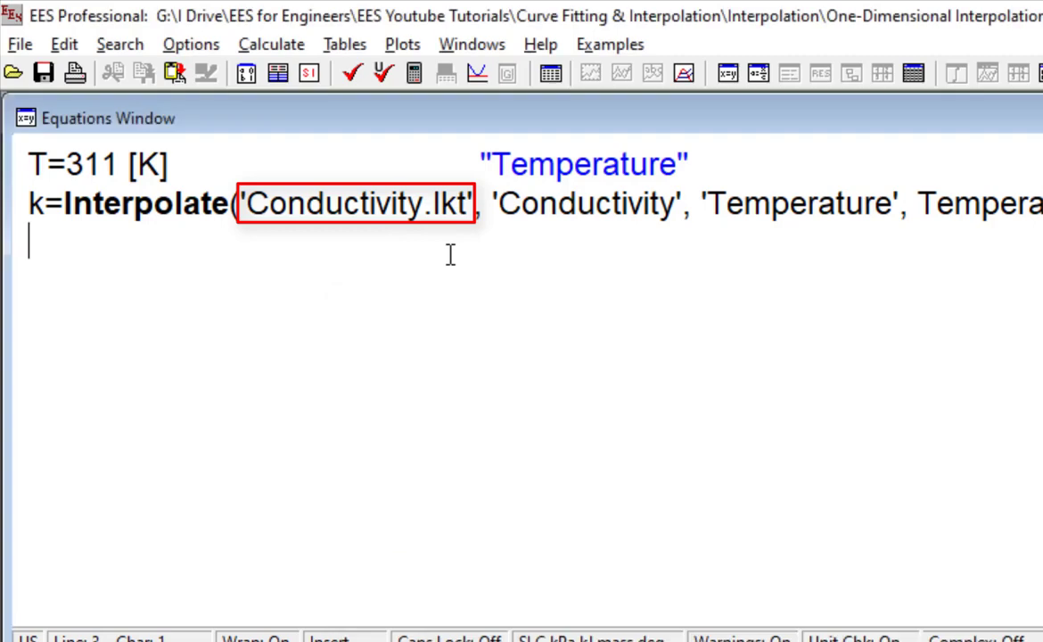
{"action": "key", "text": "F2"}
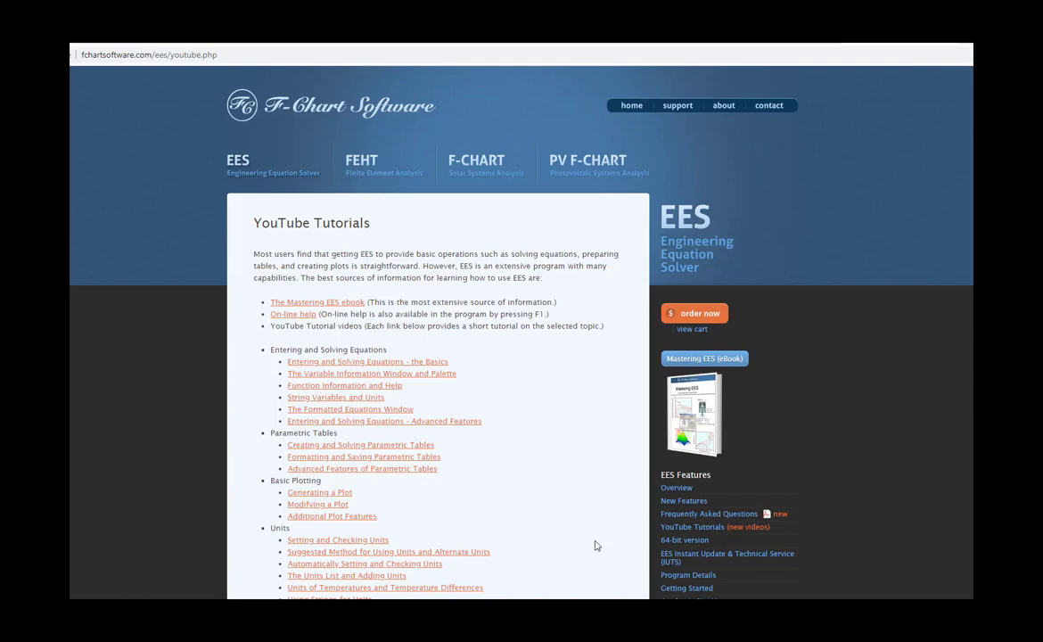
Go from the YouTube Tutorials page to the Mastering EES ebook page and its 21 chapters
{"action": "scroll", "coordinate": [572, 409], "scroll_direction": "down", "scroll_amount": 5}
{"action": "scroll", "coordinate": [573, 409], "scroll_direction": "down", "scroll_amount": 10}
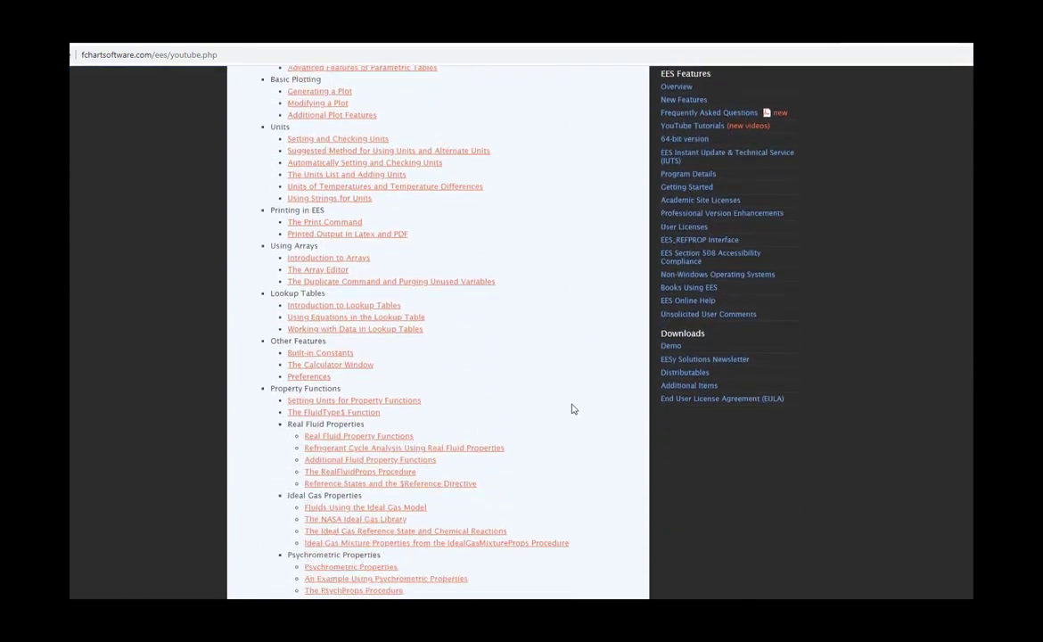
{"action": "scroll", "coordinate": [572, 409], "scroll_direction": "up", "scroll_amount": 6}
{"action": "scroll", "coordinate": [572, 410], "scroll_direction": "up", "scroll_amount": 9}
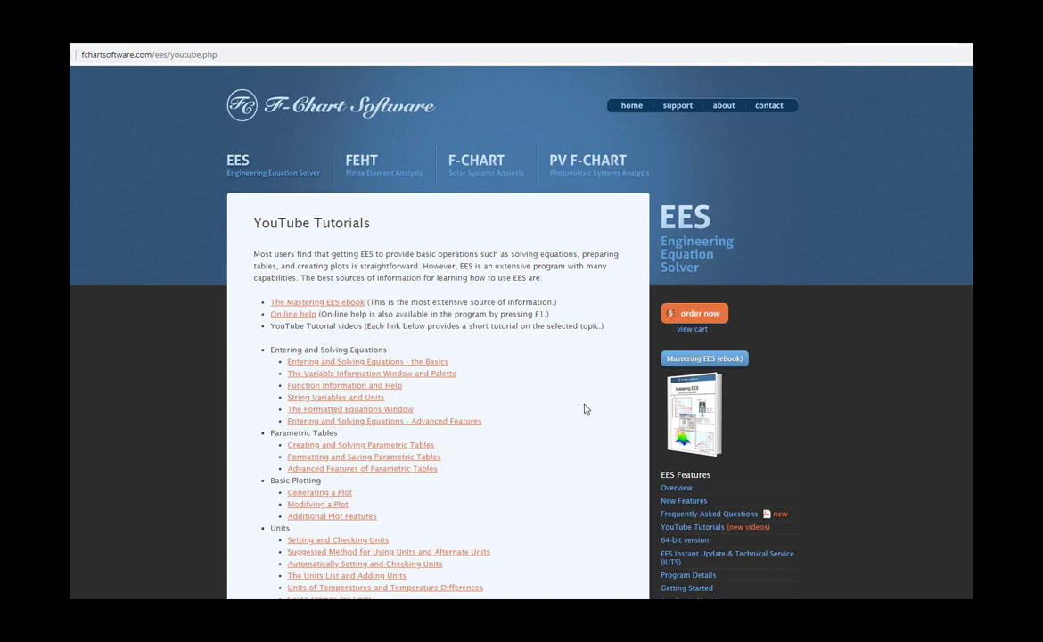
{"action": "left_click", "coordinate": [691, 401]}
{"action": "scroll", "coordinate": [613, 408], "scroll_direction": "down", "scroll_amount": 1}
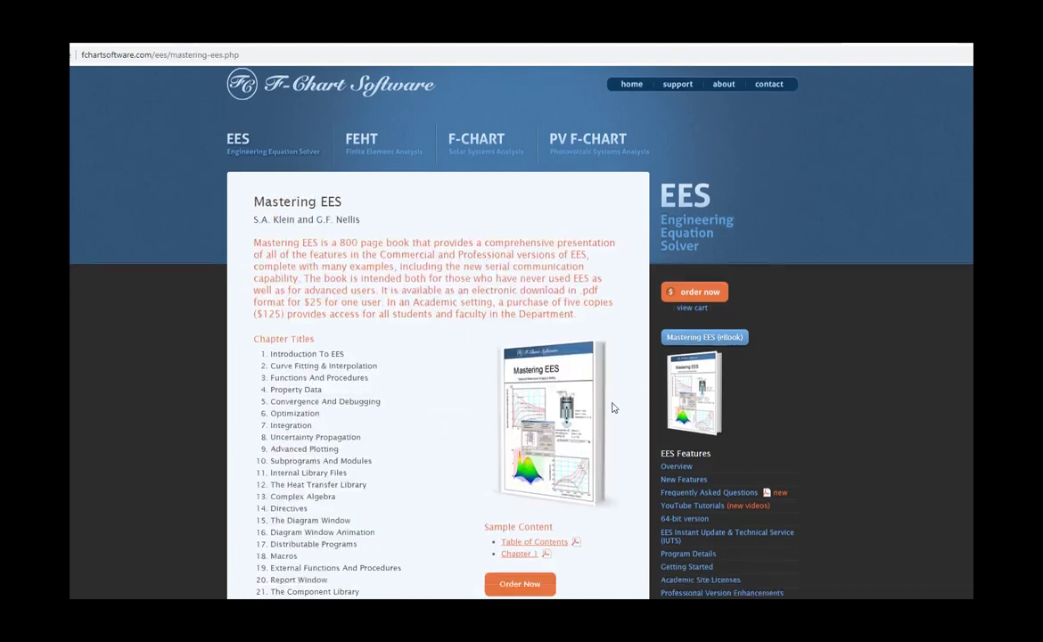
{"action": "scroll", "coordinate": [613, 407], "scroll_direction": "down", "scroll_amount": 1}
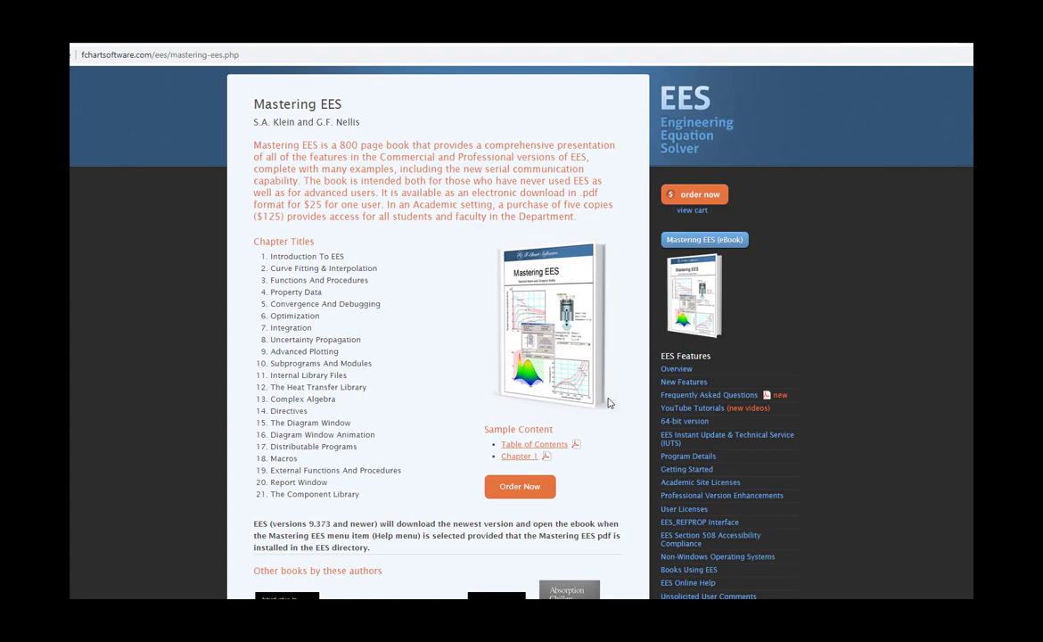